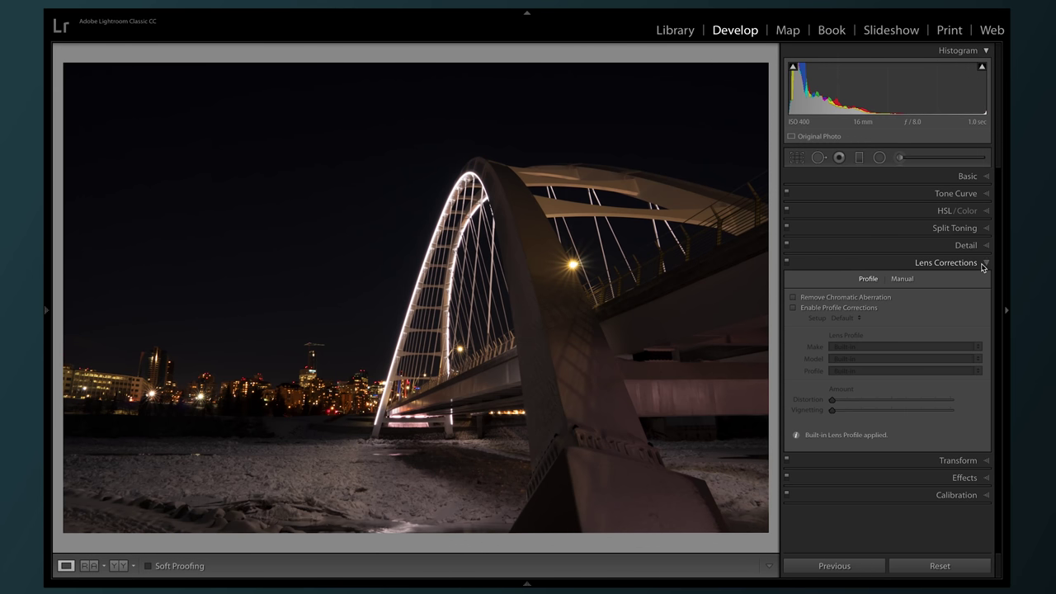
Enable the Sigma 16mm F1.4 DC DN lens profile correction and inspect the arch at 1:1.
{"action": "left_click", "coordinate": [824, 308]}
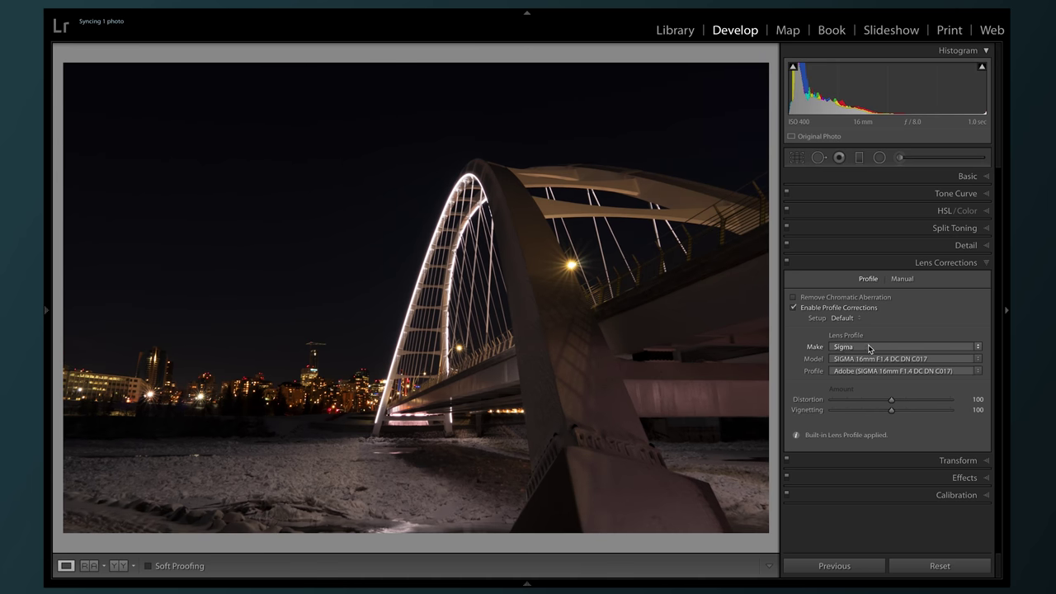
{"action": "left_click", "coordinate": [452, 189]}
{"action": "left_click_drag", "start_coordinate": [450, 198], "coordinate": [467, 145]}
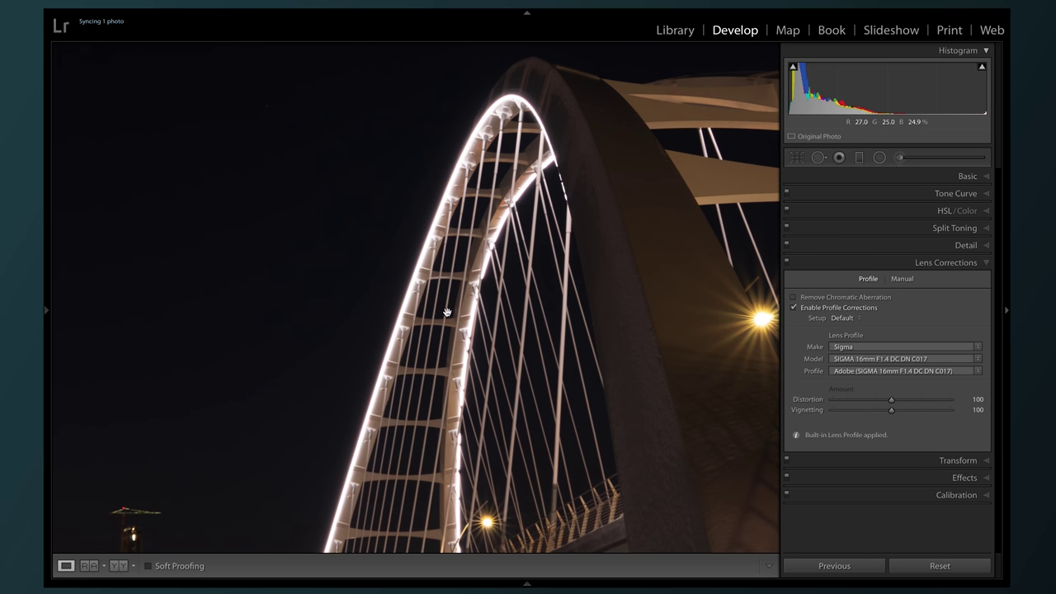
{"action": "left_click", "coordinate": [390, 353]}
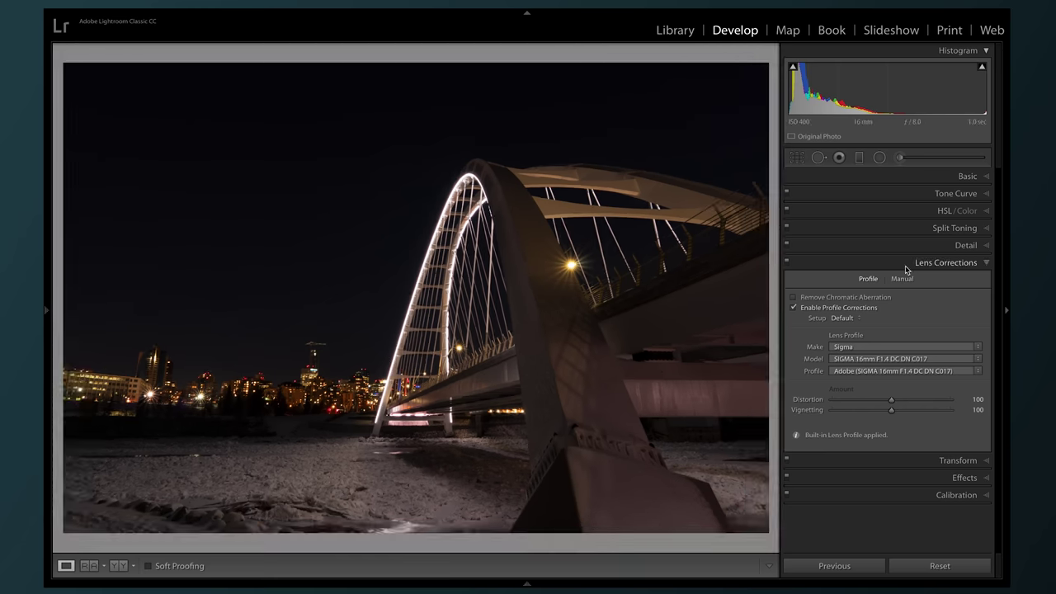
{"action": "left_click", "coordinate": [905, 264]}
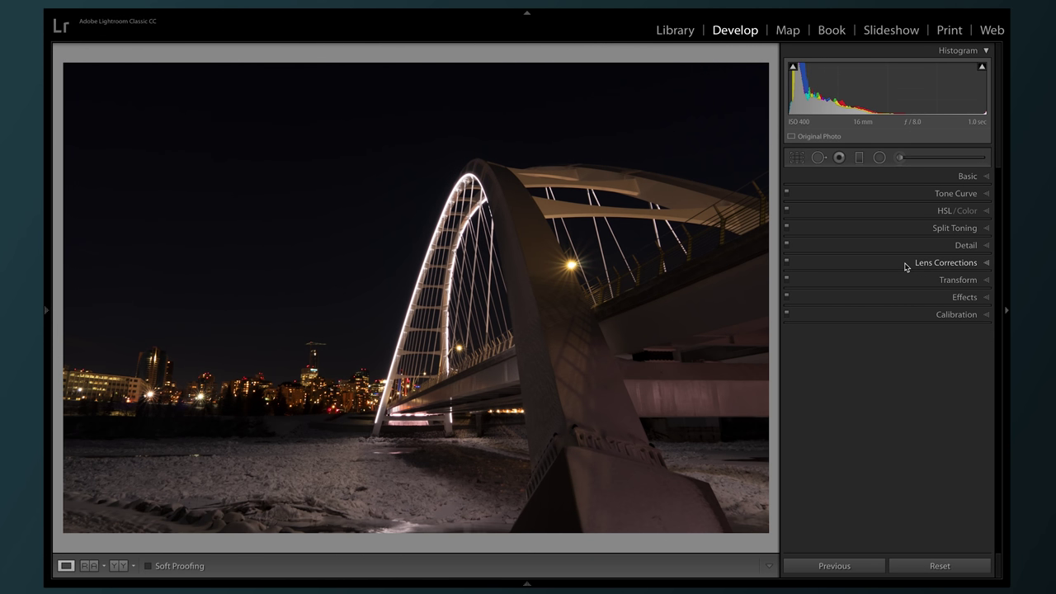
Tighten the crop from the top-left corner, reposition the photo, and straighten it to -0.88.
{"action": "left_click", "coordinate": [798, 158]}
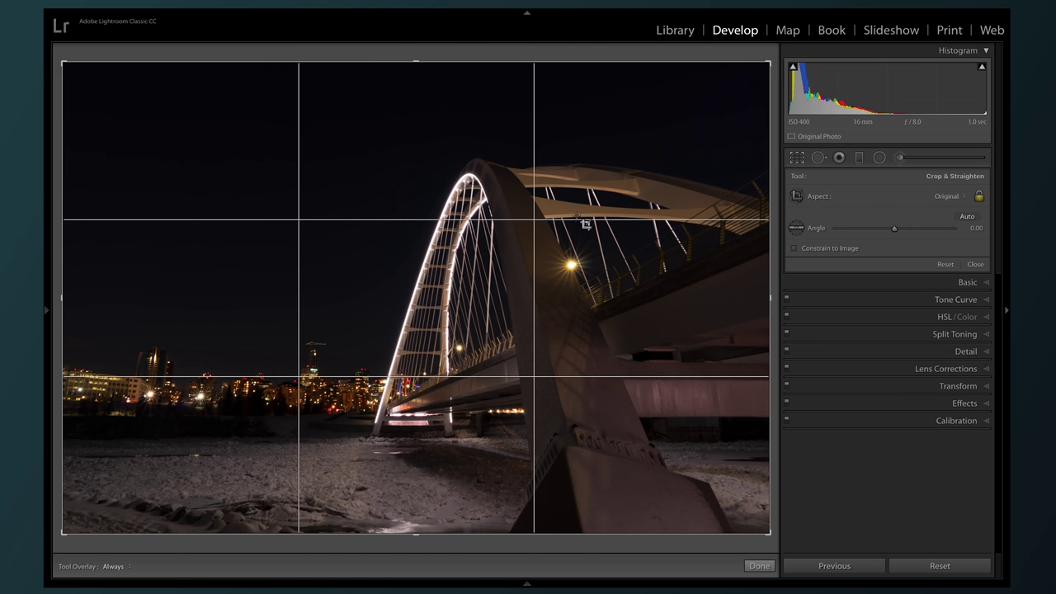
{"action": "left_click_drag", "start_coordinate": [64, 64], "coordinate": [75, 84]}
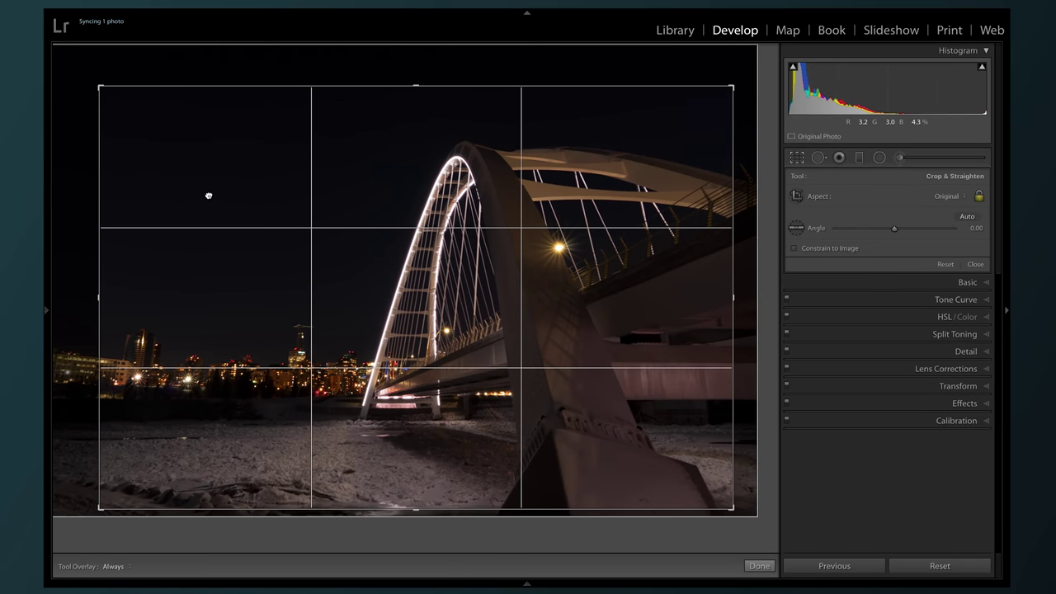
{"action": "left_click_drag", "start_coordinate": [172, 189], "coordinate": [195, 196]}
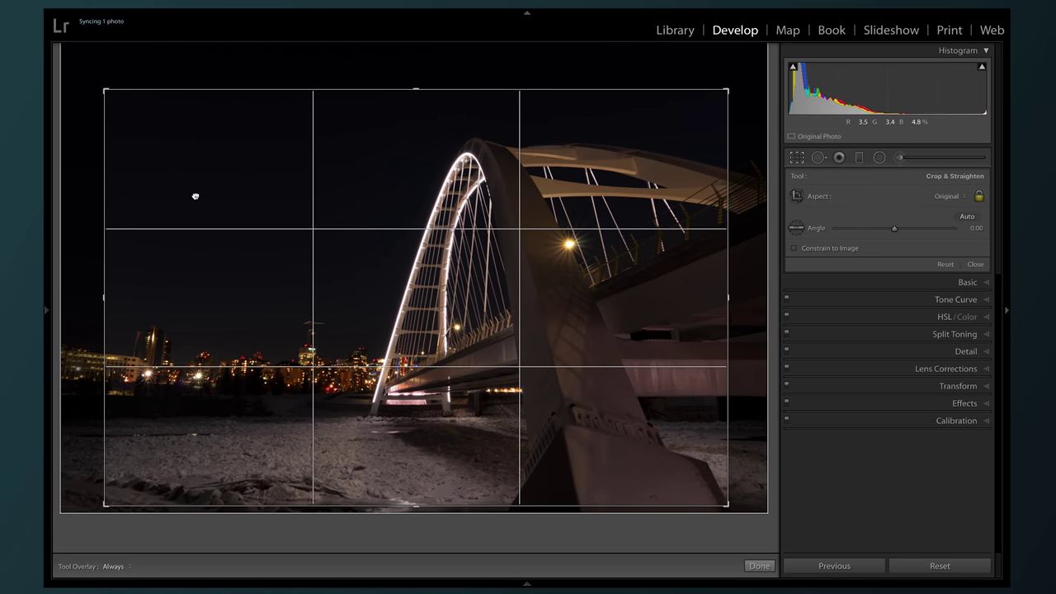
{"action": "left_click_drag", "start_coordinate": [894, 228], "coordinate": [892, 231]}
Commit the crop and set white balance to Temp 4,829 and Tint +15.
{"action": "key", "text": "r"}
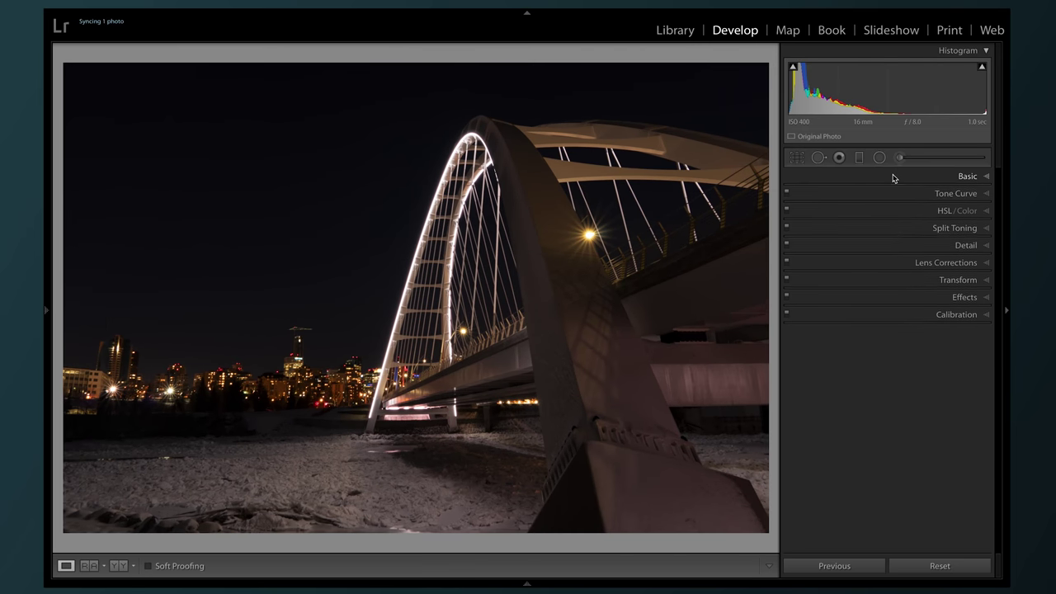
{"action": "left_click", "coordinate": [892, 176]}
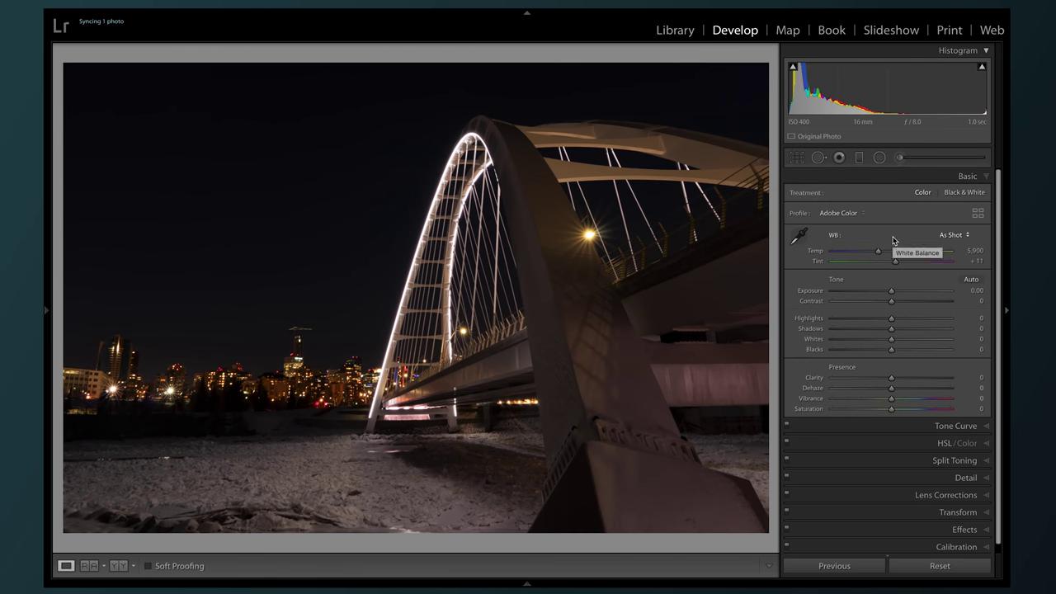
{"action": "left_click_drag", "start_coordinate": [878, 253], "coordinate": [867, 258]}
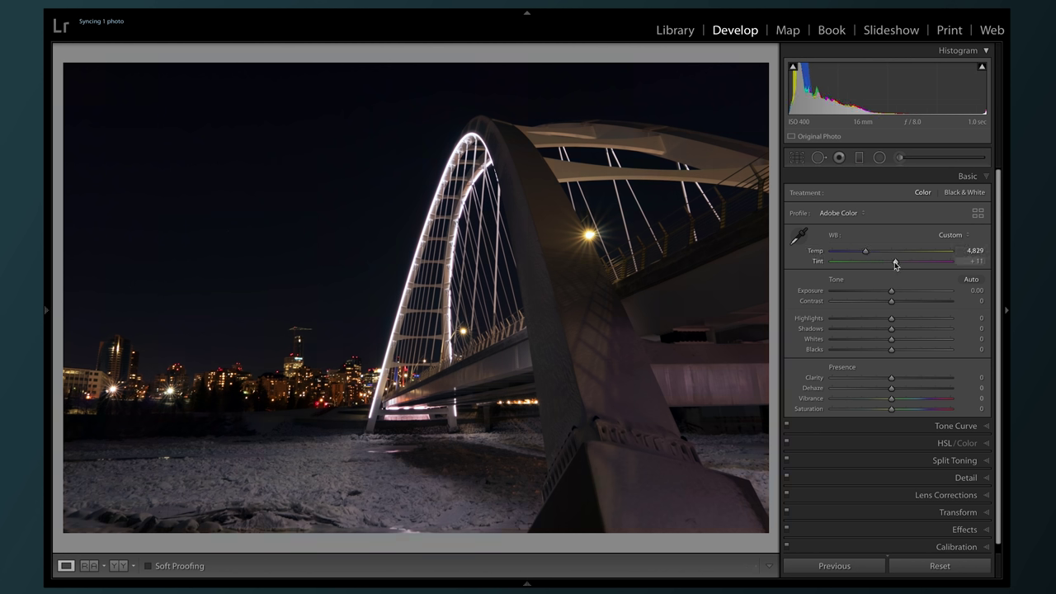
{"action": "left_click_drag", "start_coordinate": [895, 264], "coordinate": [897, 264]}
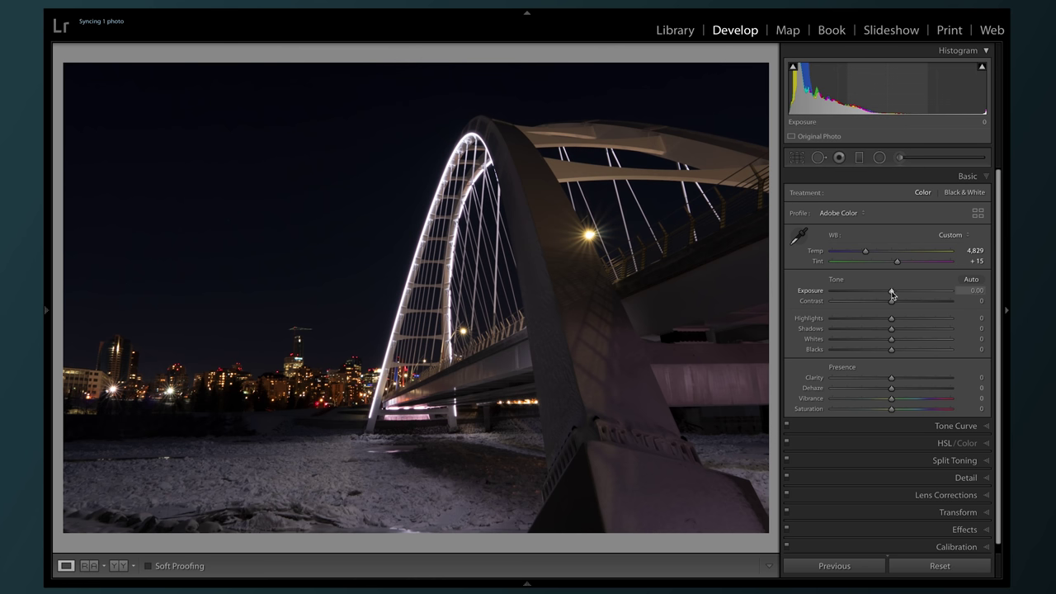
Set Exposure +1.40, Contrast +30, Highlights -100, Shadows +100, Whites +28 and Blacks -33.
{"action": "left_click_drag", "start_coordinate": [892, 294], "coordinate": [912, 309]}
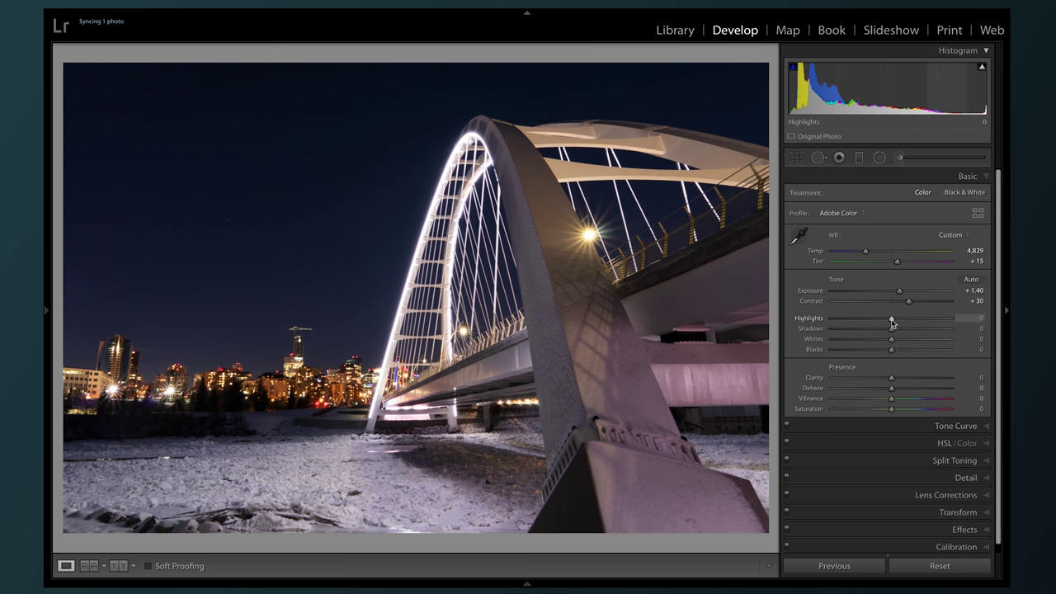
{"action": "left_click_drag", "start_coordinate": [892, 321], "coordinate": [802, 330]}
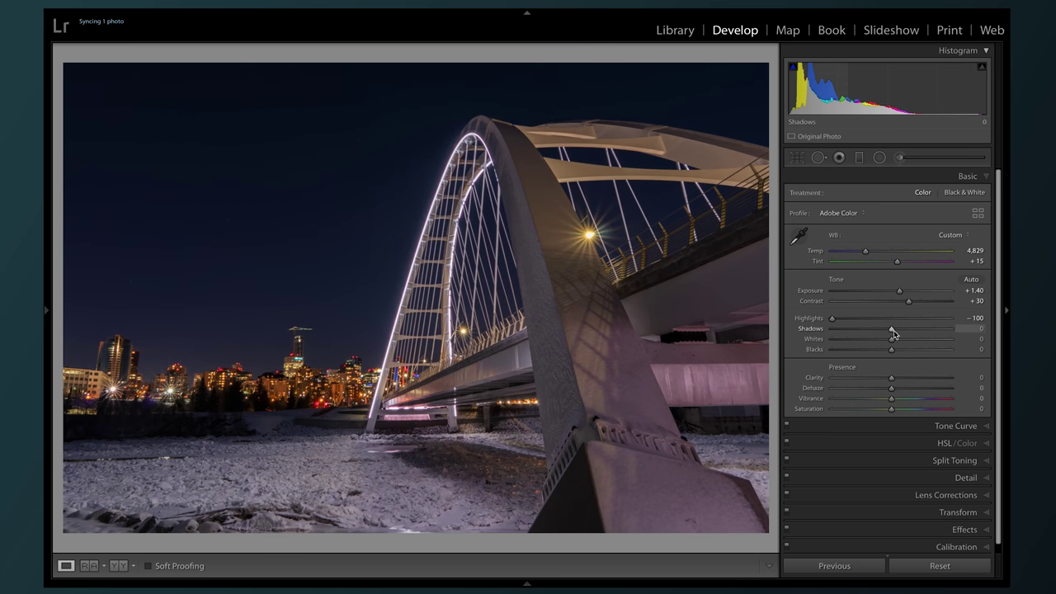
{"action": "left_click_drag", "start_coordinate": [892, 329], "coordinate": [975, 332]}
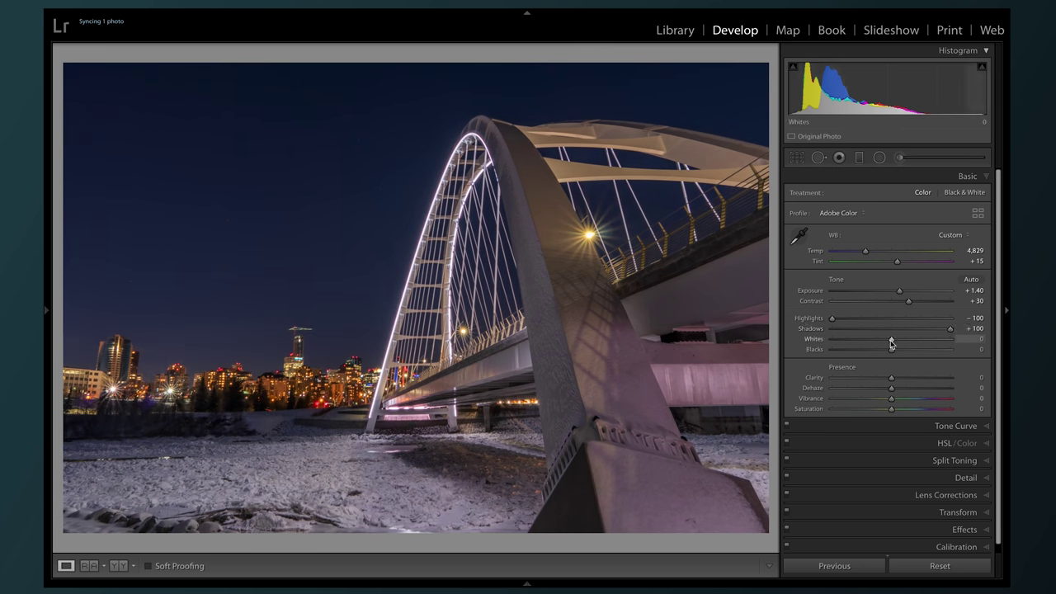
{"action": "left_click_drag", "start_coordinate": [894, 343], "coordinate": [906, 345]}
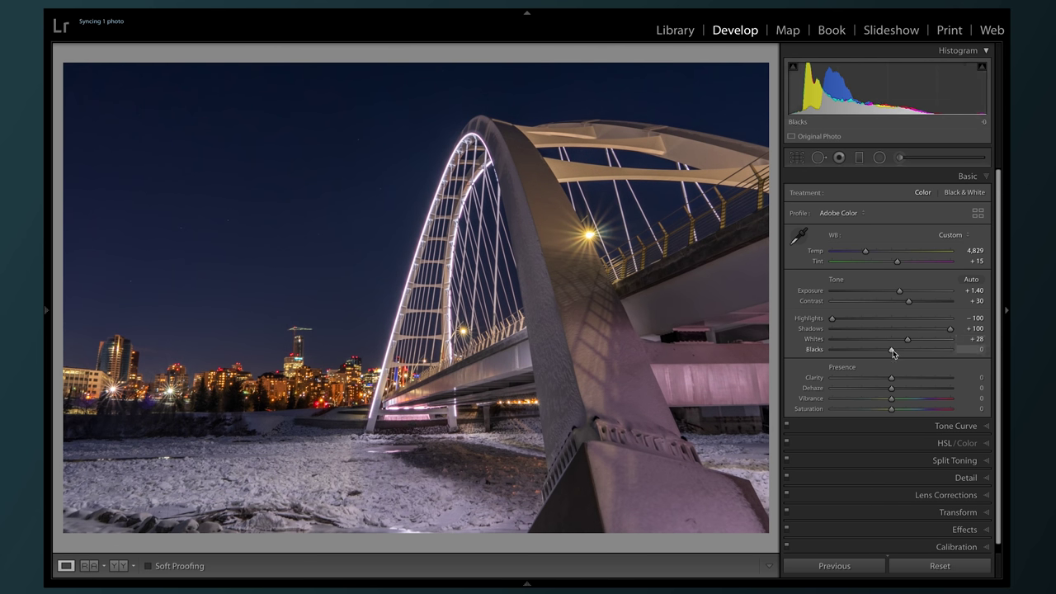
{"action": "left_click_drag", "start_coordinate": [891, 352], "coordinate": [873, 355]}
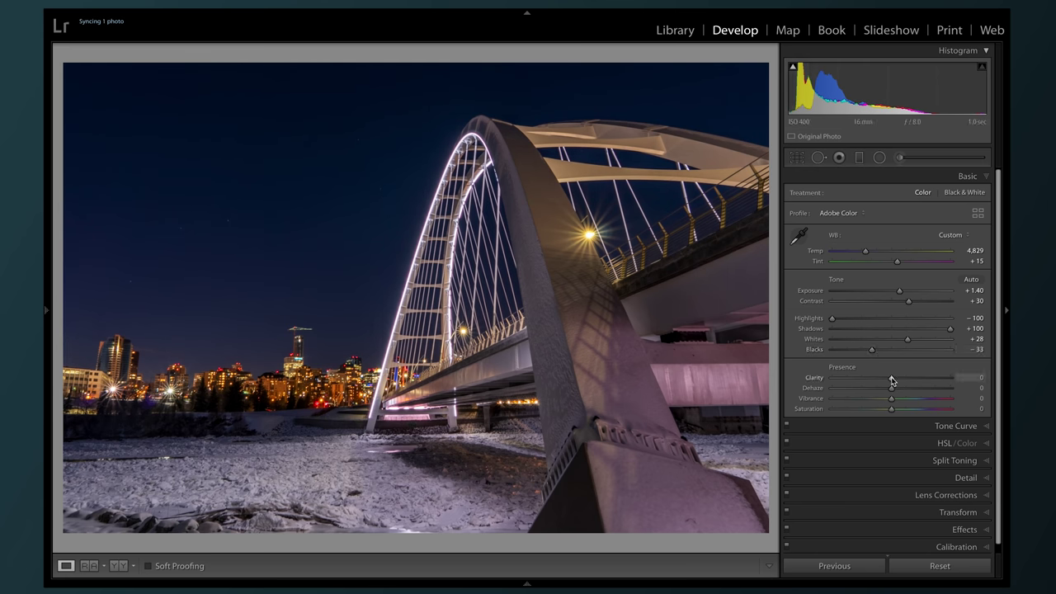
Set Presence to Clarity +91, Dehaze +22, Vibrance +35 and Saturation -44.
{"action": "left_click_drag", "start_coordinate": [892, 381], "coordinate": [946, 384]}
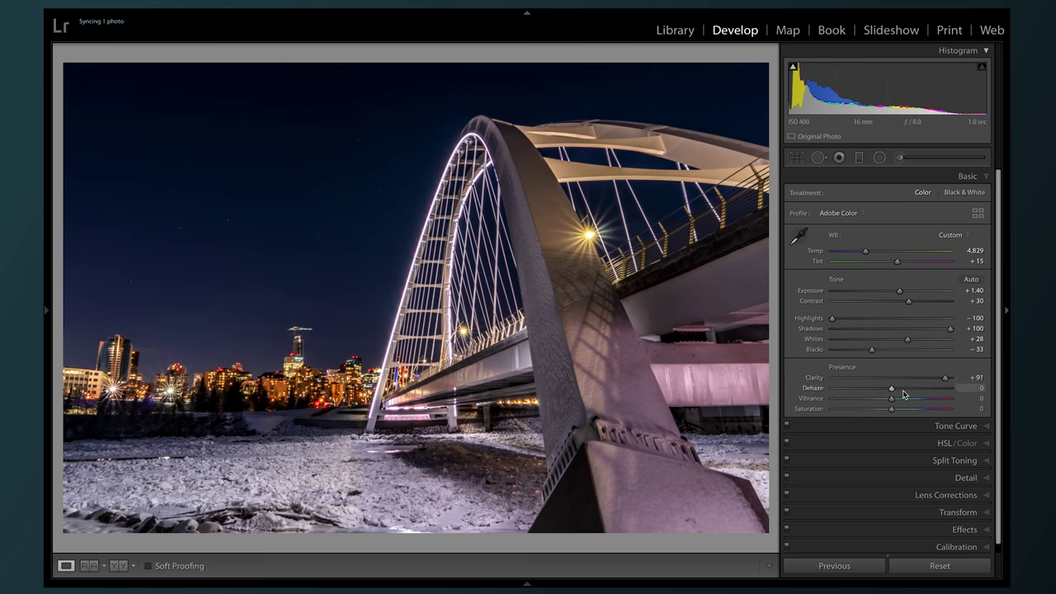
{"action": "left_click_drag", "start_coordinate": [892, 389], "coordinate": [905, 388]}
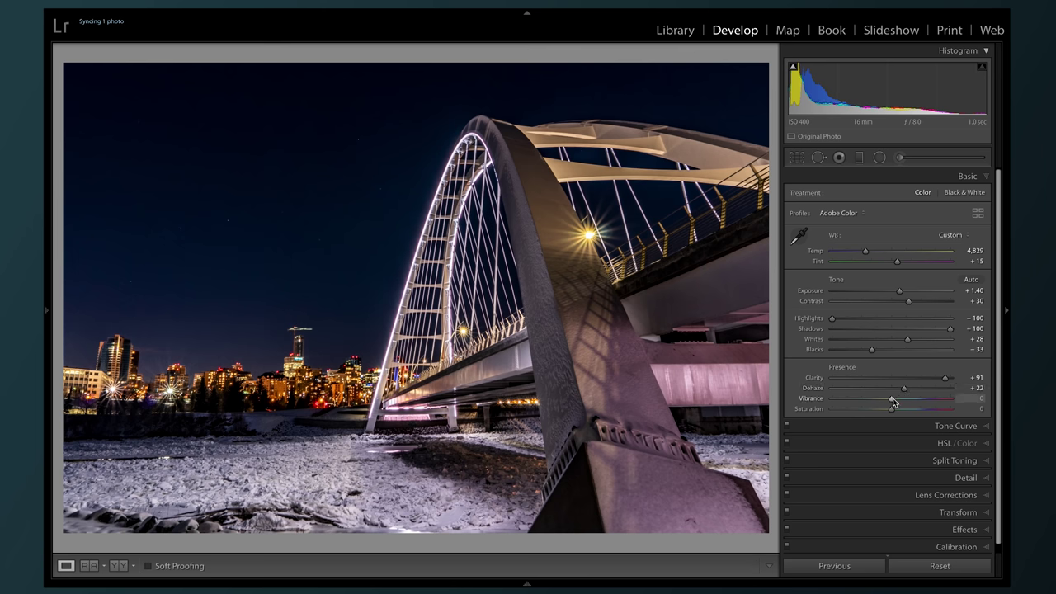
{"action": "left_click_drag", "start_coordinate": [892, 413], "coordinate": [912, 404]}
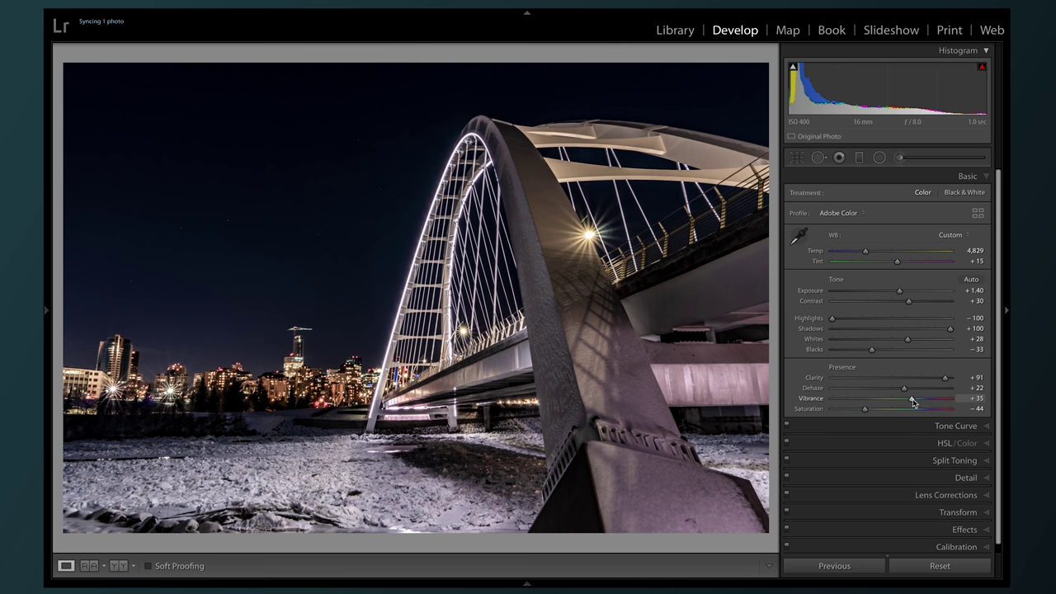
{"action": "left_click", "coordinate": [930, 179]}
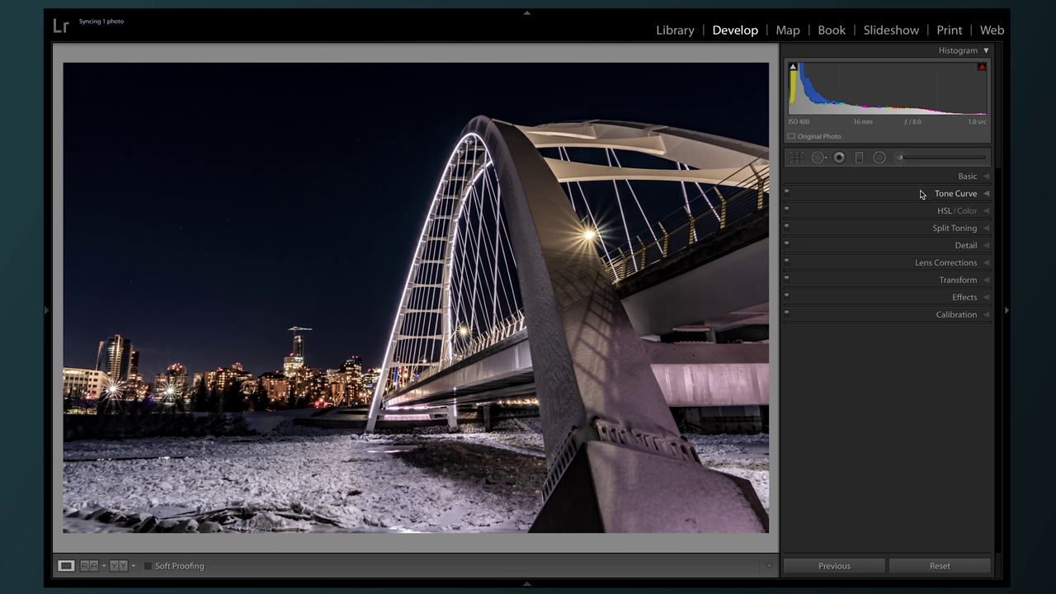
In Calibration, set Blue Primary Hue to -40 and Red Primary Hue to +30.
{"action": "left_click", "coordinate": [925, 317]}
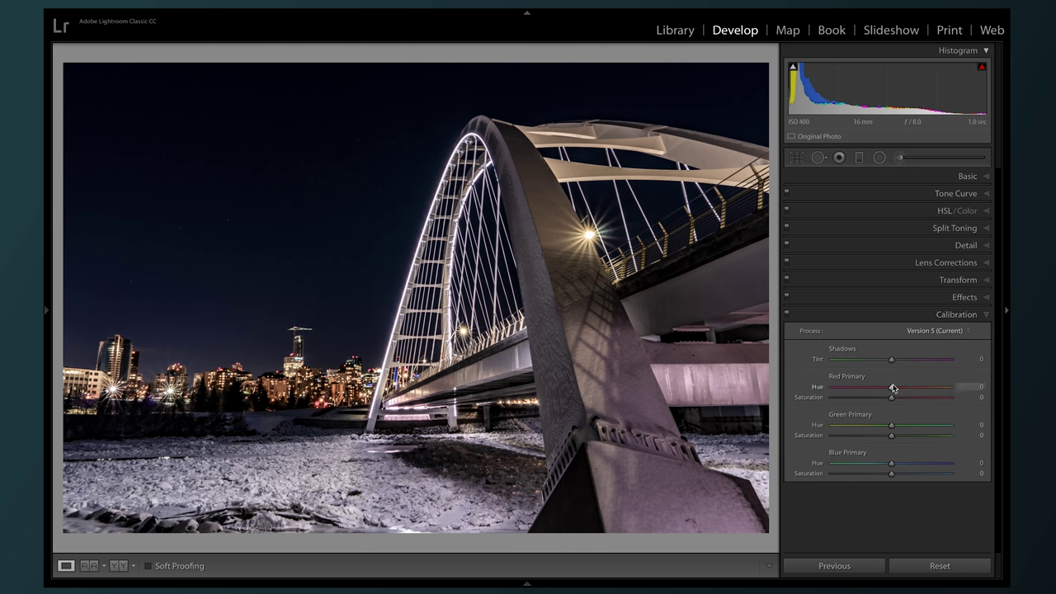
{"action": "left_click_drag", "start_coordinate": [891, 467], "coordinate": [867, 471]}
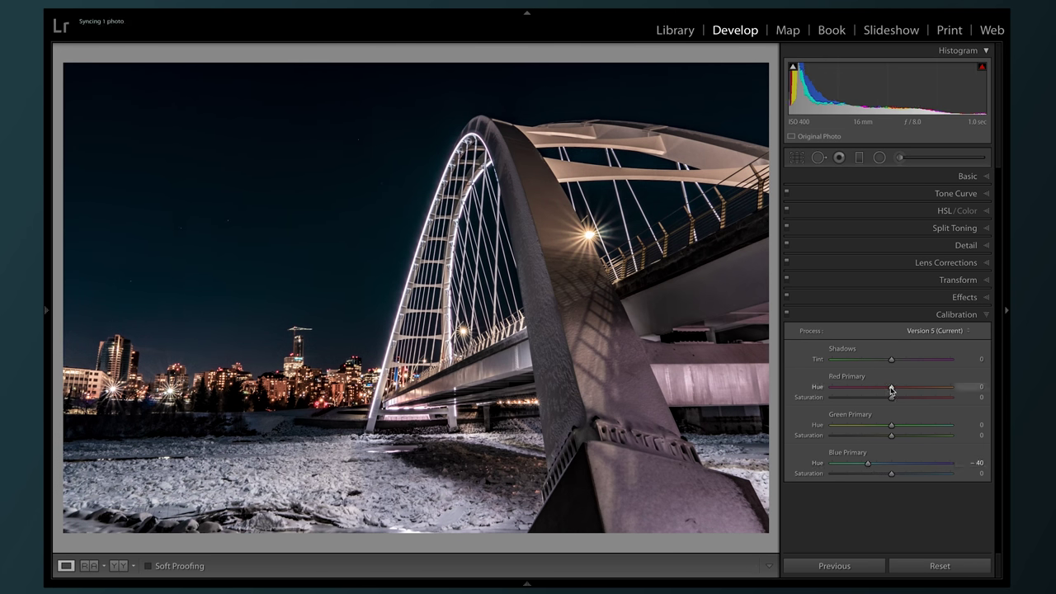
{"action": "left_click_drag", "start_coordinate": [891, 388], "coordinate": [910, 389]}
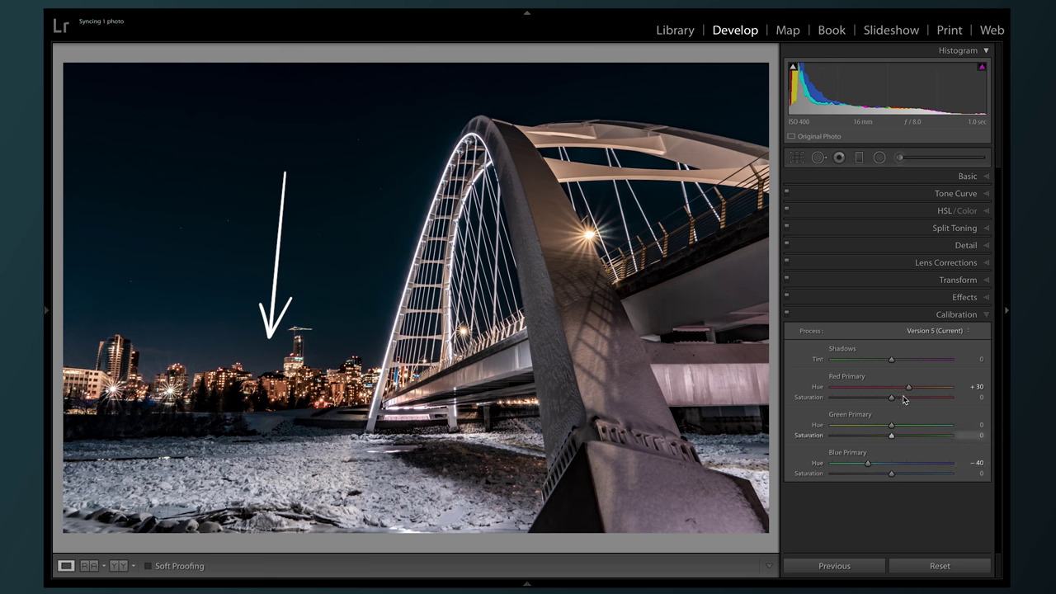
Shape the RGB point curve: lift the black point, lower a shadow point, raise the midtones.
{"action": "left_click", "coordinate": [911, 316]}
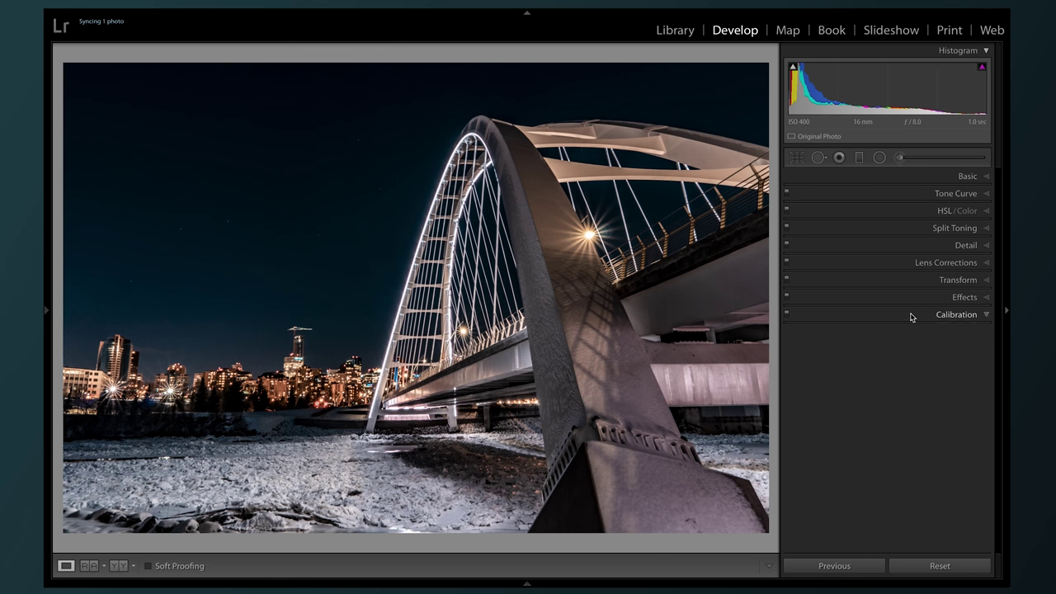
{"action": "left_click", "coordinate": [921, 195]}
{"action": "left_click_drag", "start_coordinate": [828, 337], "coordinate": [825, 335]}
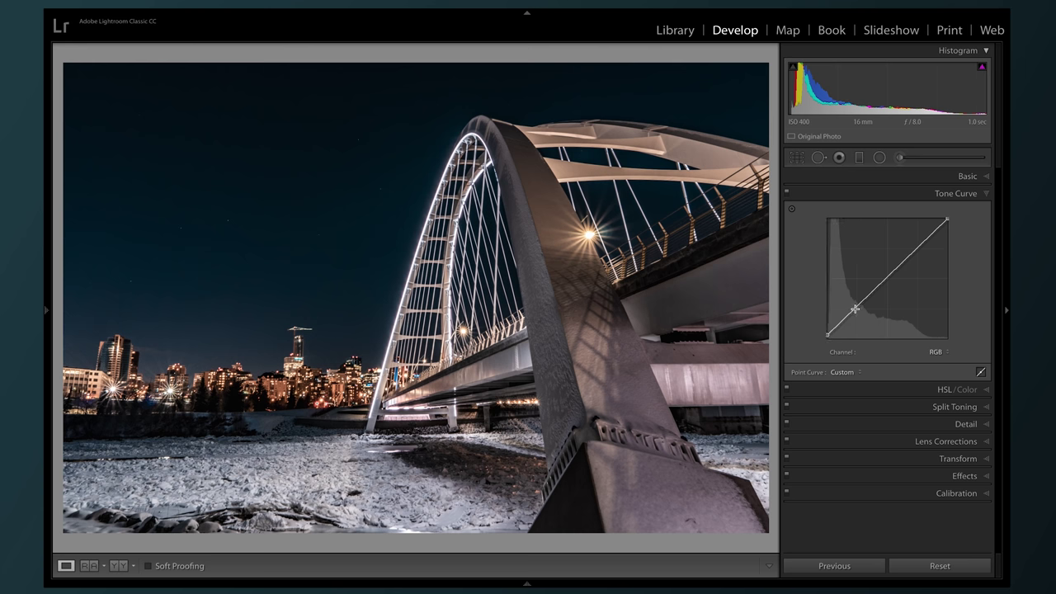
{"action": "left_click_drag", "start_coordinate": [855, 311], "coordinate": [858, 319]}
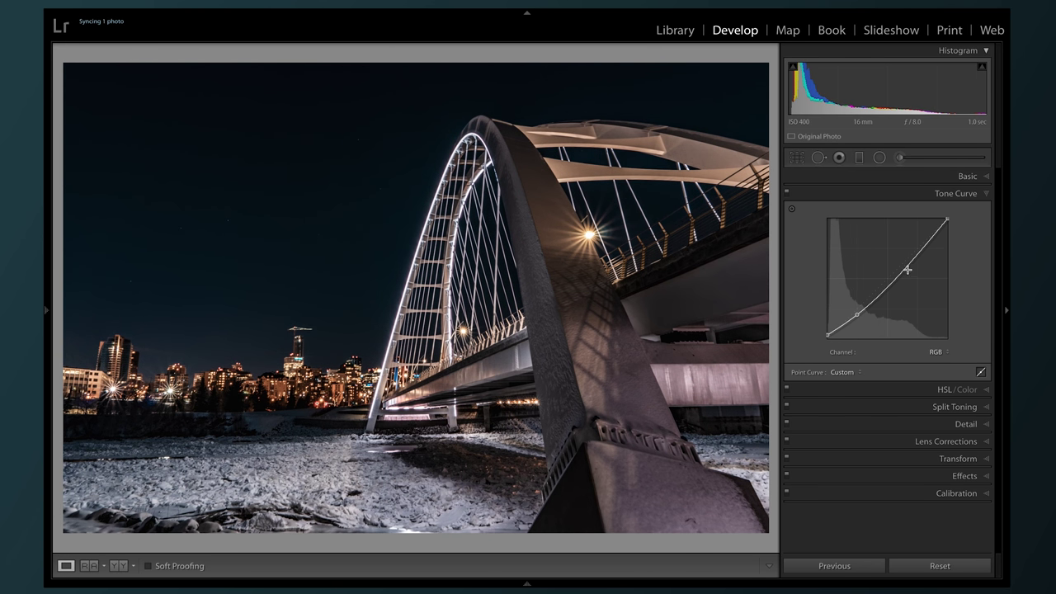
{"action": "left_click_drag", "start_coordinate": [902, 272], "coordinate": [900, 267]}
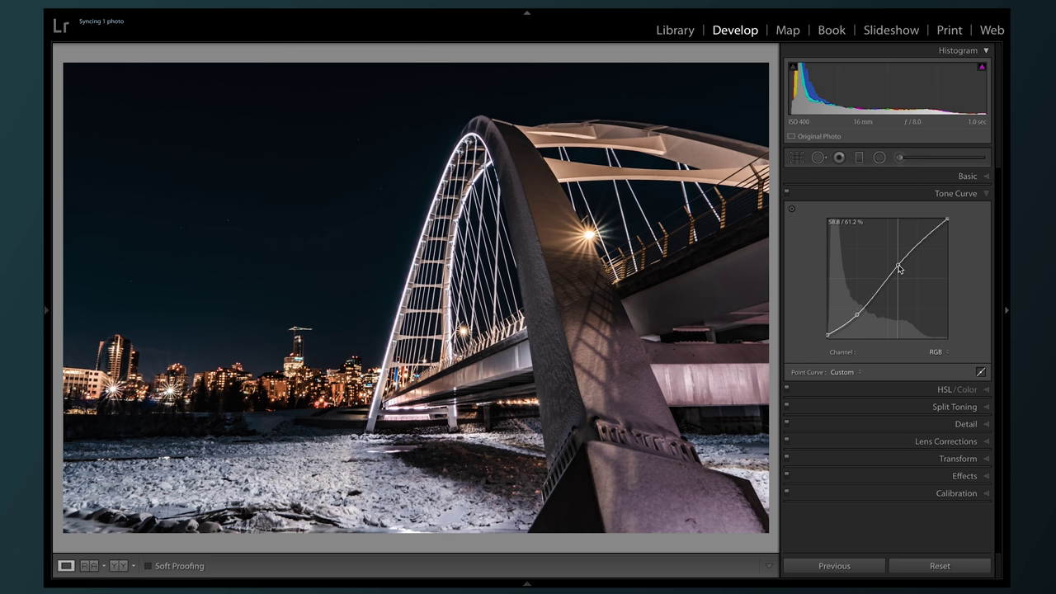
{"action": "left_click", "coordinate": [914, 196]}
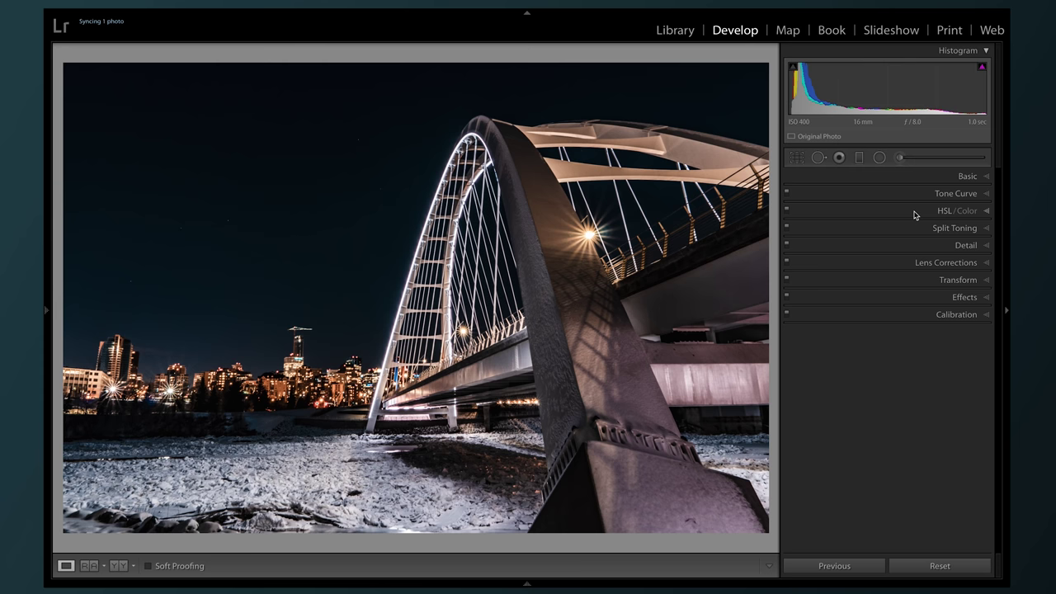
{"action": "left_click", "coordinate": [914, 212]}
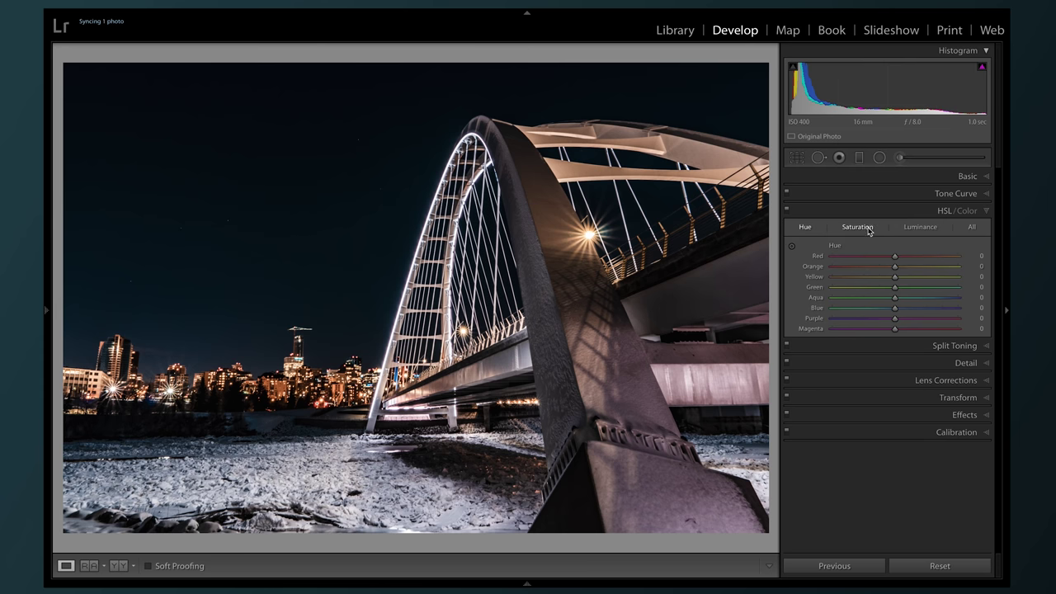
Set Yellow, Green, Purple and Magenta saturation to -100, Orange to +29, and lower Red slightly.
{"action": "left_click", "coordinate": [868, 228]}
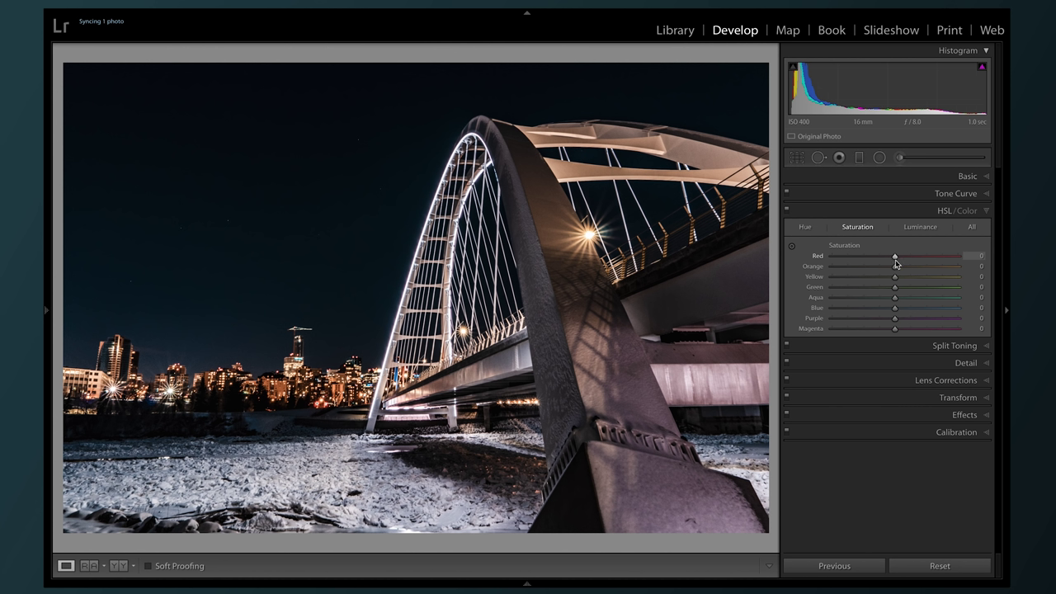
{"action": "left_click_drag", "start_coordinate": [894, 276], "coordinate": [832, 277]}
{"action": "left_click_drag", "start_coordinate": [895, 291], "coordinate": [771, 295]}
{"action": "left_click_drag", "start_coordinate": [895, 318], "coordinate": [807, 321]}
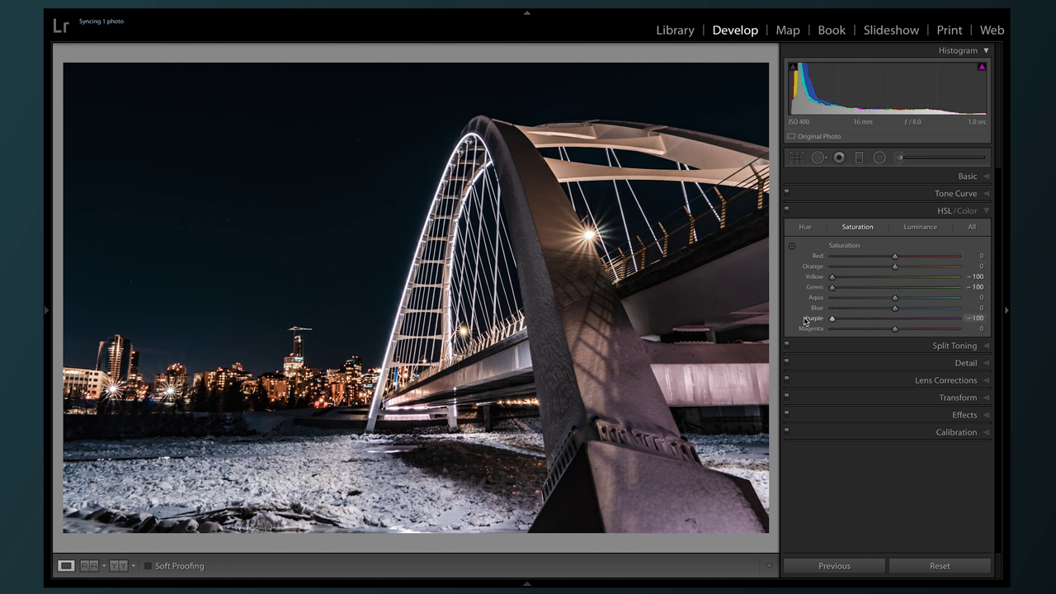
{"action": "left_click_drag", "start_coordinate": [894, 329], "coordinate": [832, 328]}
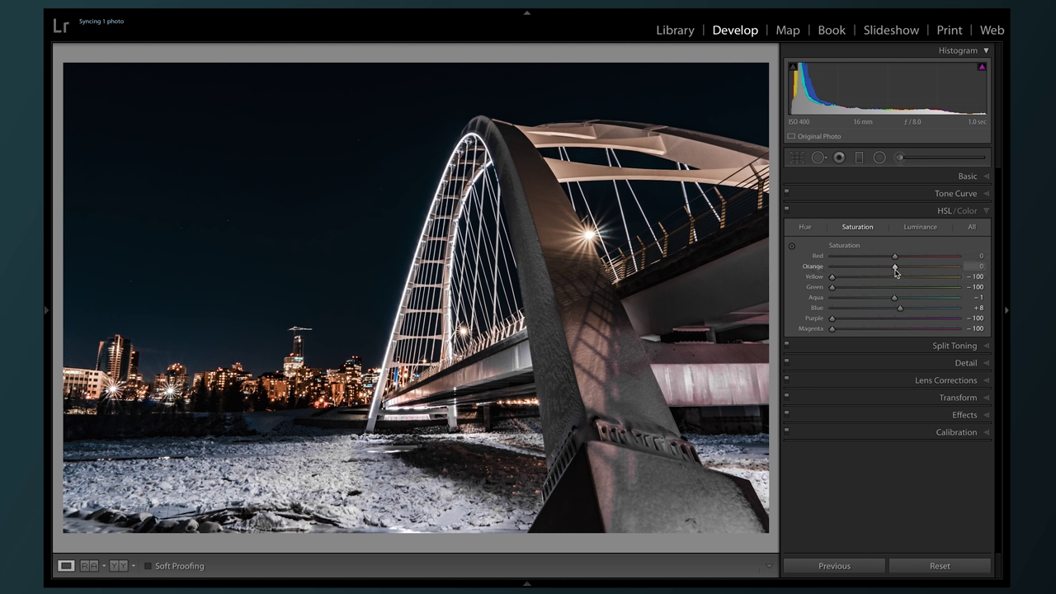
{"action": "left_click_drag", "start_coordinate": [897, 272], "coordinate": [912, 273]}
{"action": "left_click_drag", "start_coordinate": [895, 256], "coordinate": [895, 258]}
{"action": "left_click", "coordinate": [924, 228]}
Raise Blue luminance to +51 and shift Red hue to +44.
{"action": "left_click_drag", "start_coordinate": [897, 311], "coordinate": [920, 311]}
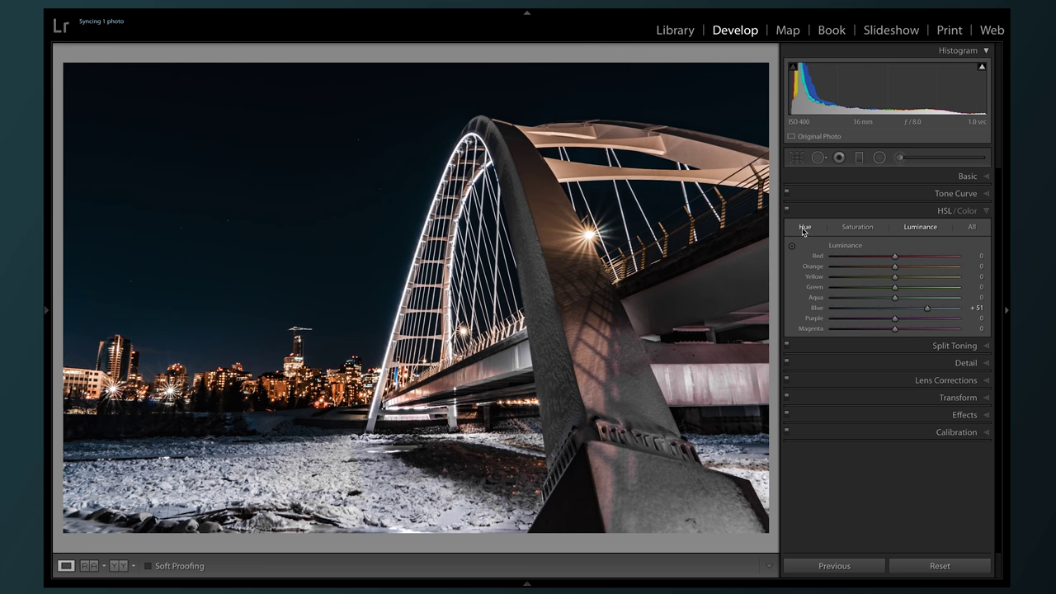
{"action": "left_click", "coordinate": [805, 228]}
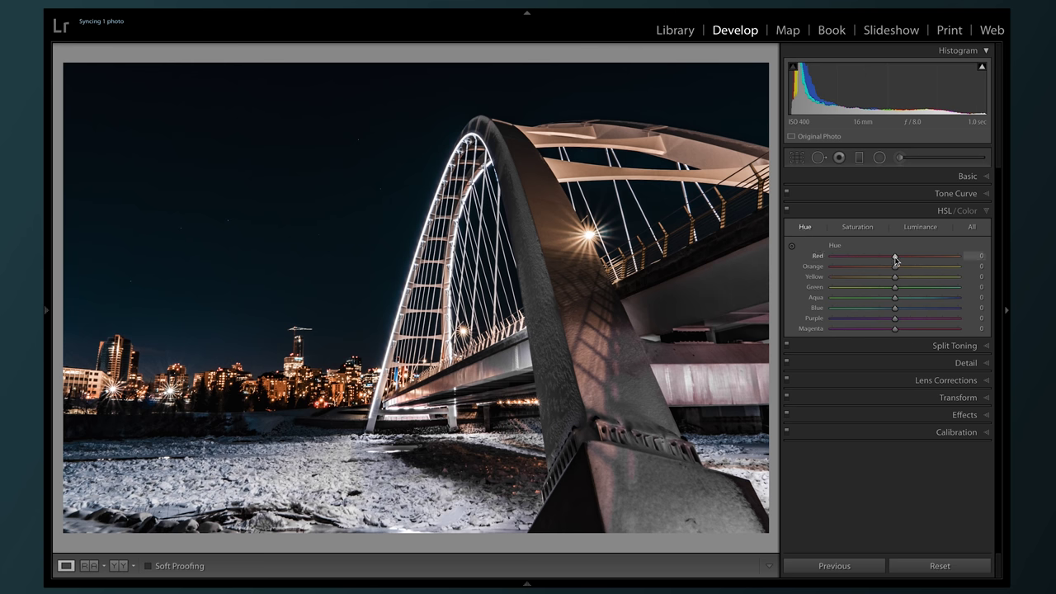
{"action": "left_click_drag", "start_coordinate": [895, 257], "coordinate": [925, 261]}
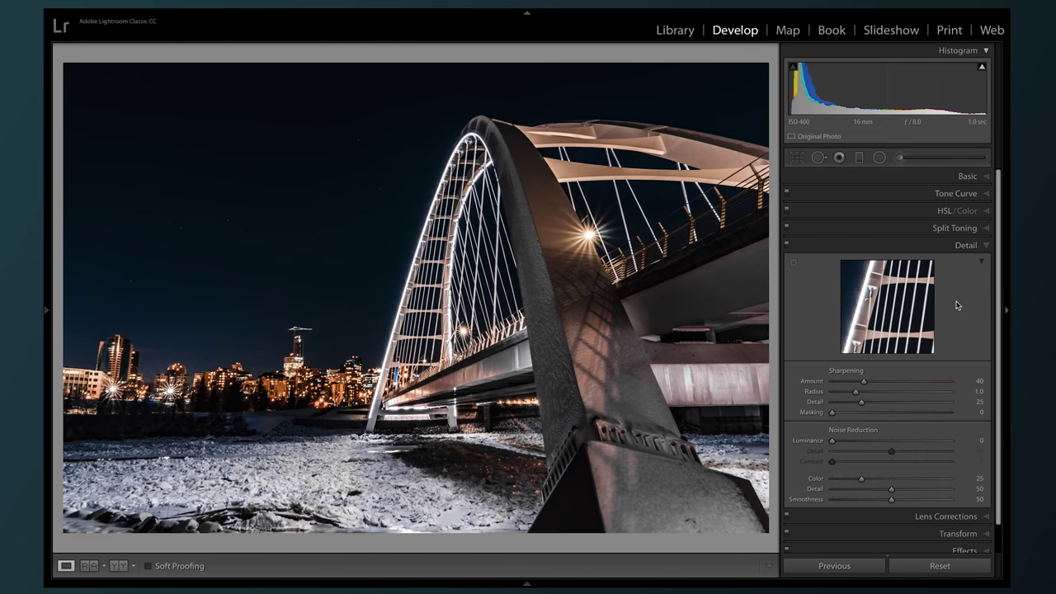
Set Sharpening Amount 87 and Masking 92, with Luminance noise reduction at 20.
{"action": "scroll", "coordinate": [958, 304], "scroll_direction": "down", "scroll_amount": 1}
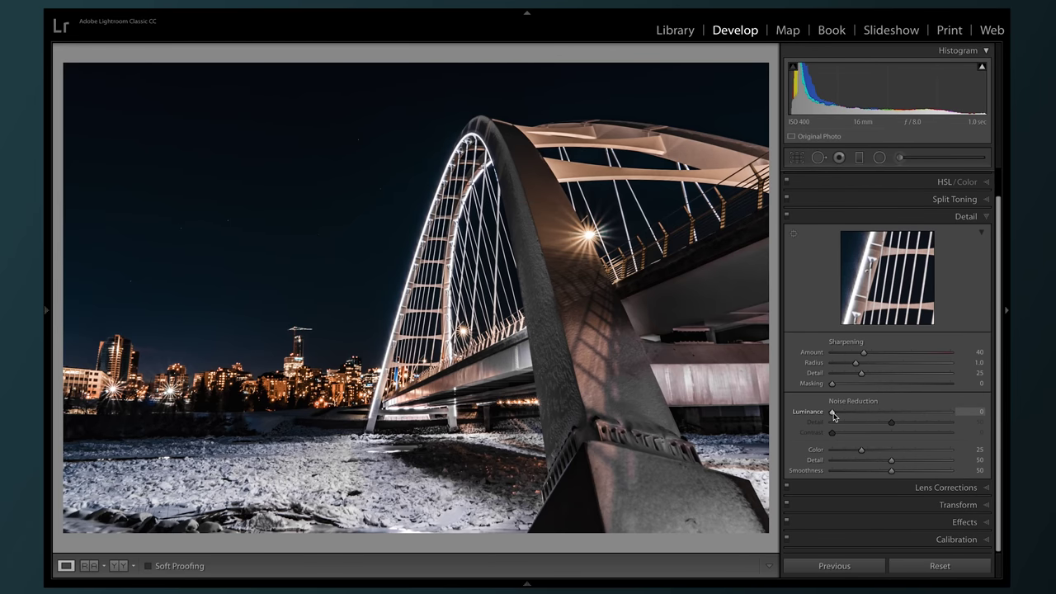
{"action": "left_click_drag", "start_coordinate": [832, 414], "coordinate": [875, 414]}
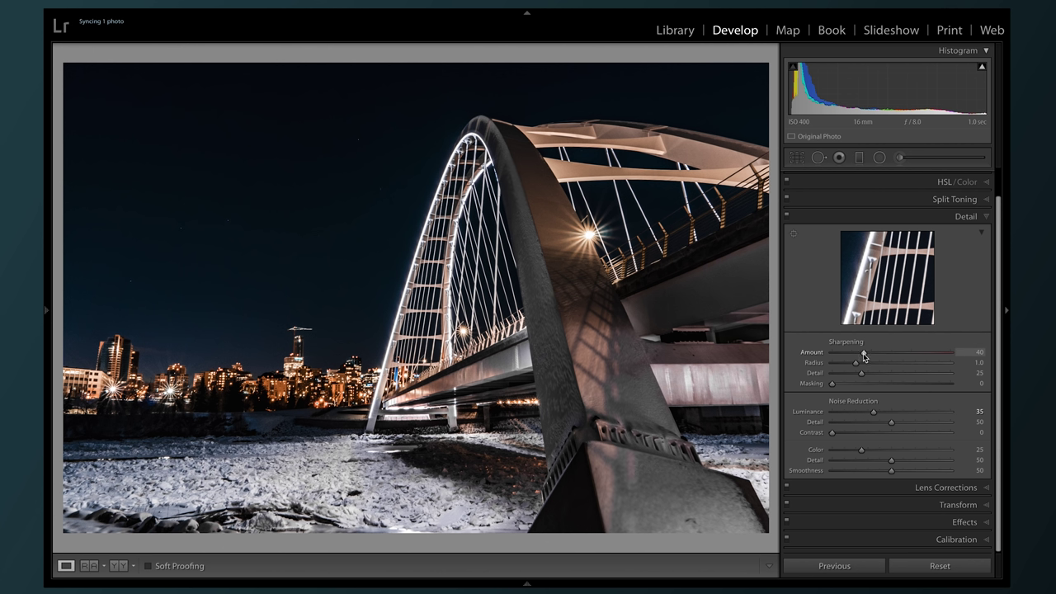
{"action": "left_click_drag", "start_coordinate": [864, 356], "coordinate": [901, 355]}
{"action": "key", "text": "alt"}
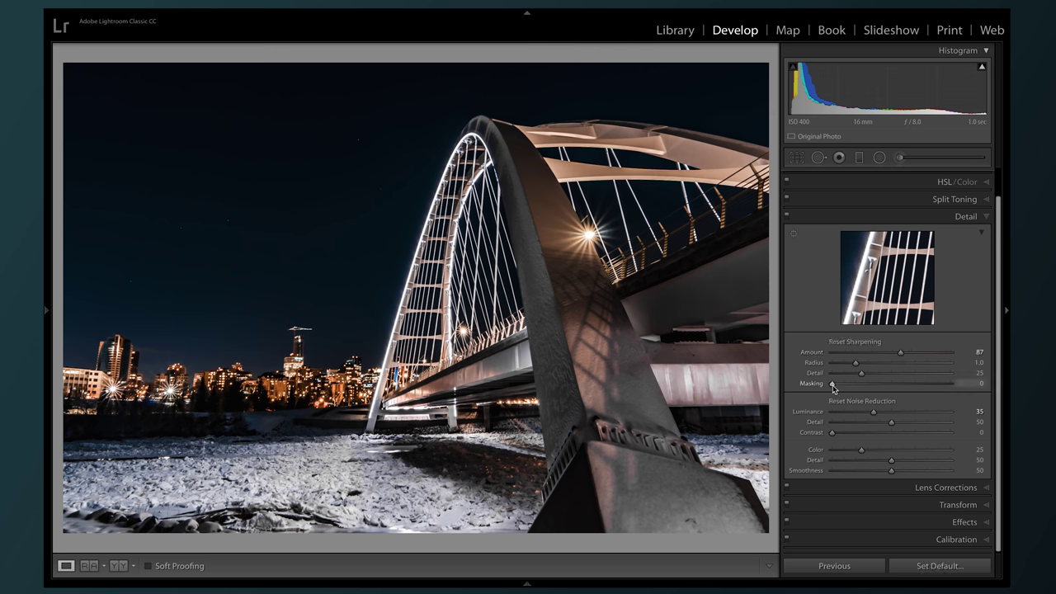
{"action": "left_click_drag", "start_coordinate": [834, 388], "coordinate": [943, 386]}
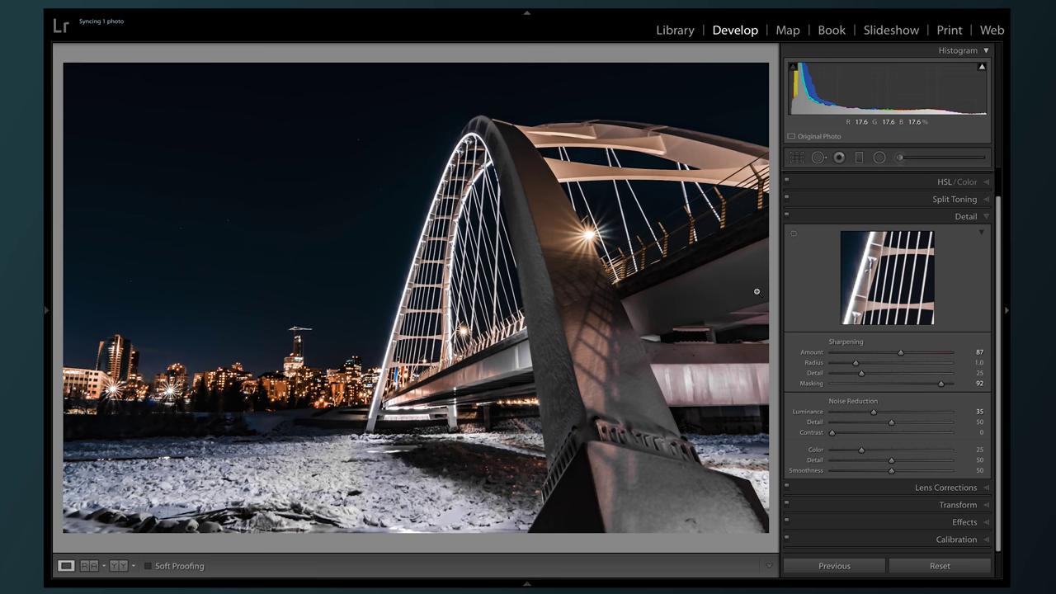
{"action": "left_click_drag", "start_coordinate": [874, 412], "coordinate": [857, 417]}
Split-tone highlights hue 214/sat 14, shadows hue 35/sat 8, balance -43, then compare off/on.
{"action": "left_click", "coordinate": [814, 219]}
{"action": "left_click", "coordinate": [878, 230]}
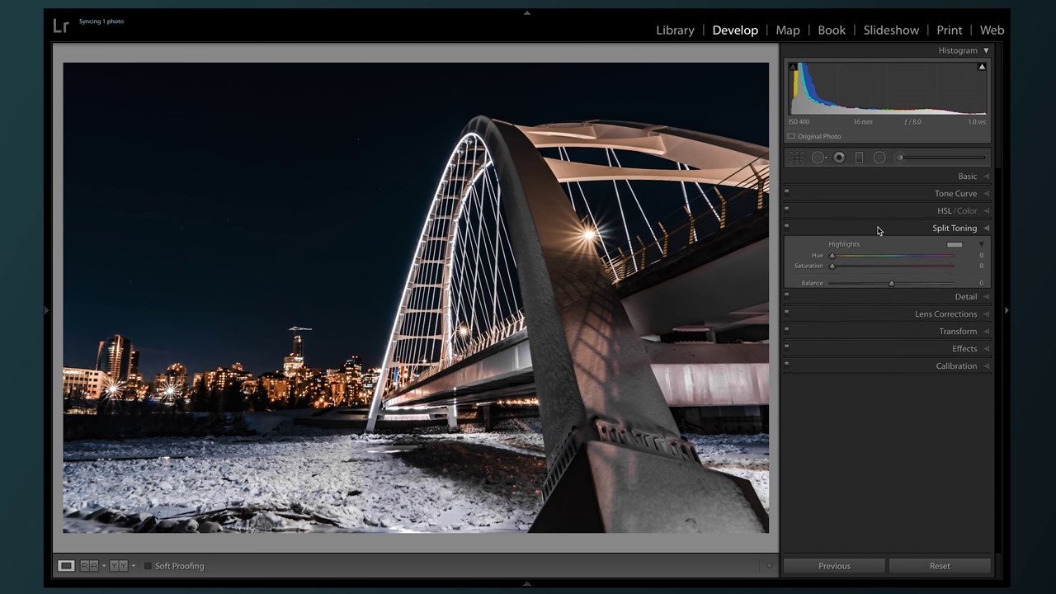
{"action": "left_click_drag", "start_coordinate": [832, 255], "coordinate": [904, 258]}
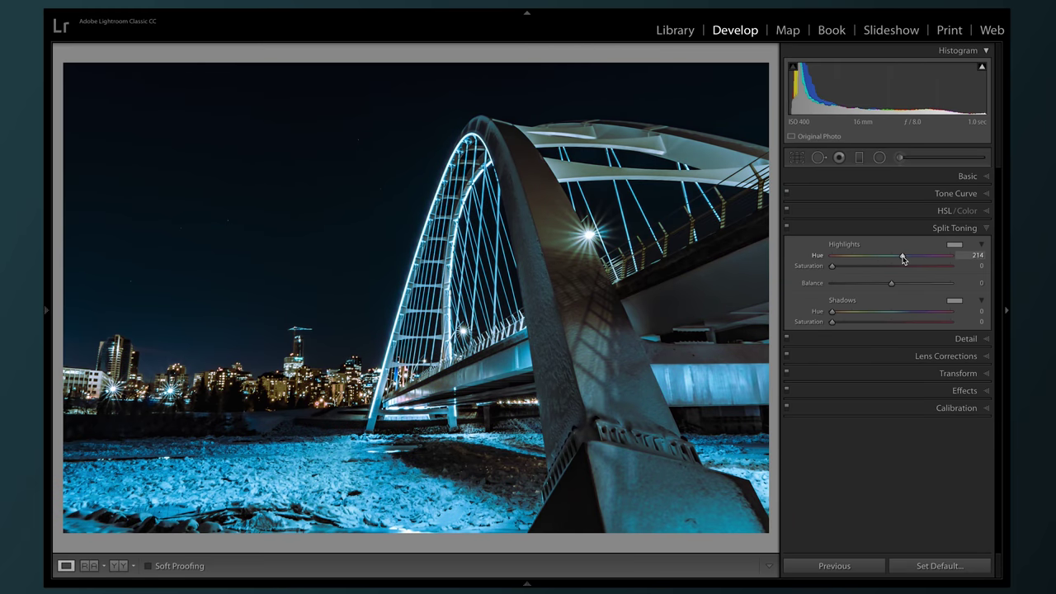
{"action": "left_click_drag", "start_coordinate": [832, 265], "coordinate": [849, 266]}
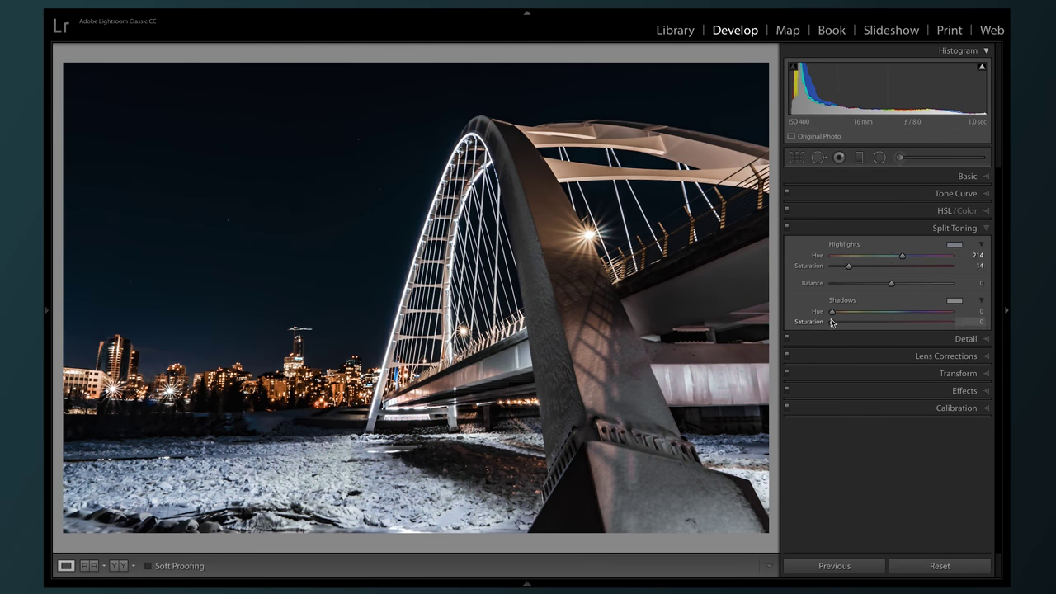
{"action": "mouse_move", "coordinate": [832, 311]}
{"action": "left_mouse_down"}
{"action": "mouse_move", "coordinate": [844, 312]}
{"action": "mouse_move", "coordinate": [842, 328]}
{"action": "left_mouse_up"}
{"action": "left_click_drag", "start_coordinate": [892, 283], "coordinate": [866, 296]}
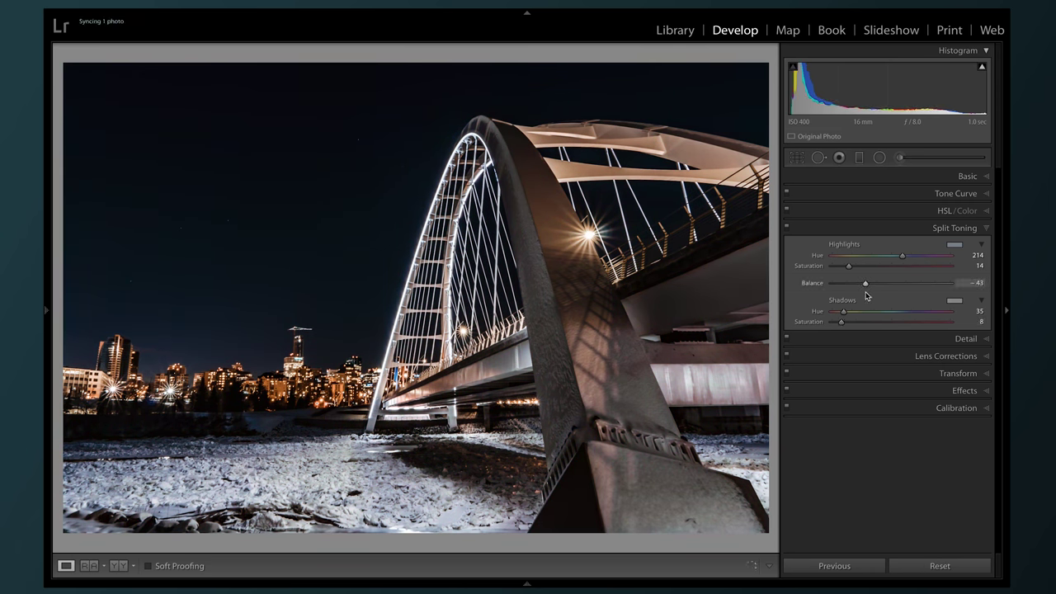
{"action": "left_click", "coordinate": [788, 230]}
{"action": "left_click", "coordinate": [787, 230]}
Apply a Highlight Priority post-crop vignette at Amount -11, checking it by toggling Effects off and on.
{"action": "left_click", "coordinate": [873, 229]}
{"action": "left_click", "coordinate": [887, 298]}
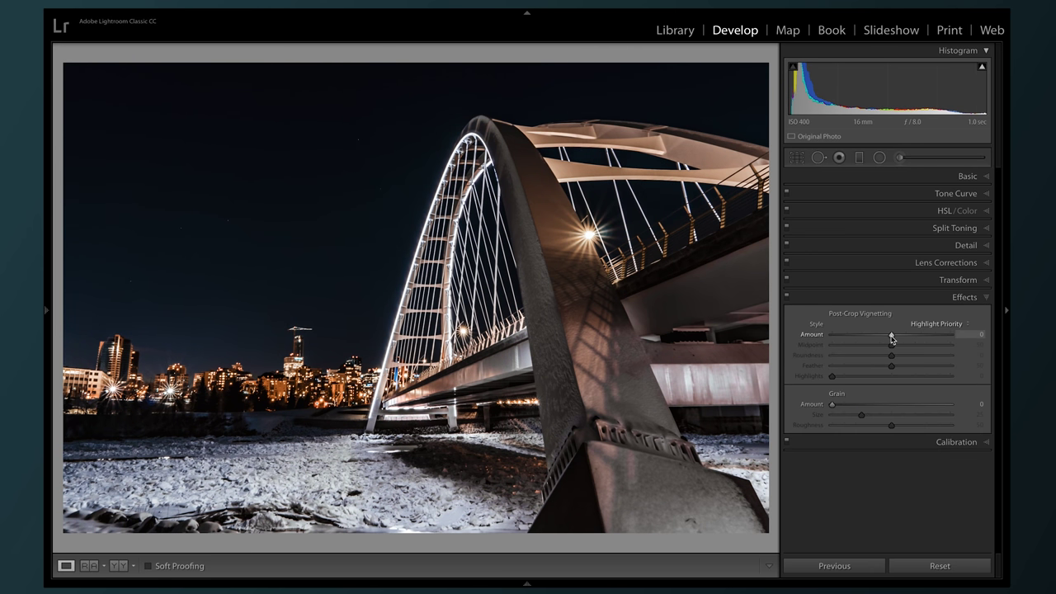
{"action": "left_click_drag", "start_coordinate": [891, 335], "coordinate": [885, 335]}
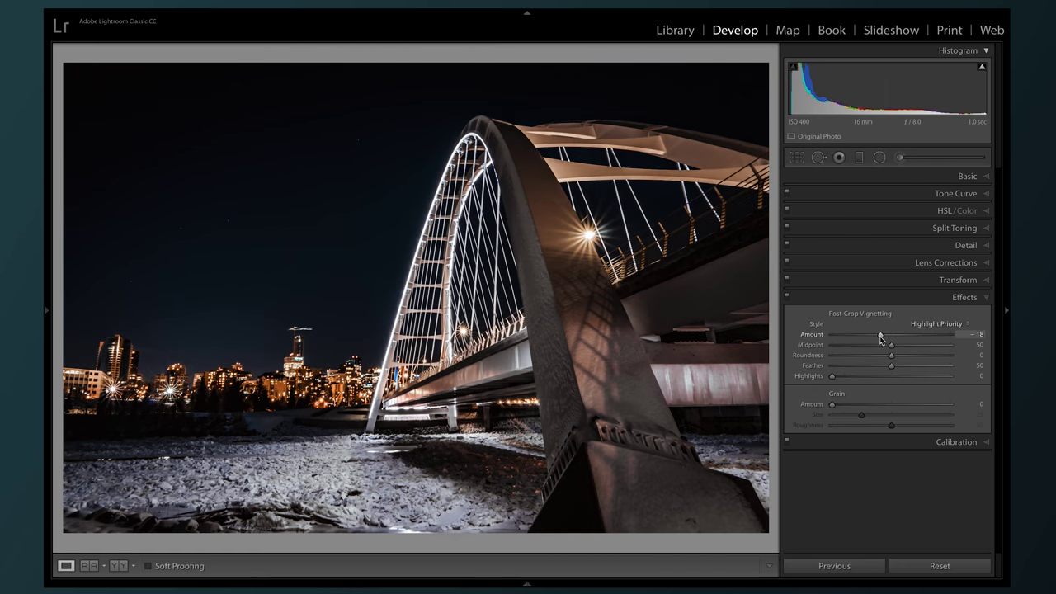
{"action": "left_click", "coordinate": [789, 297]}
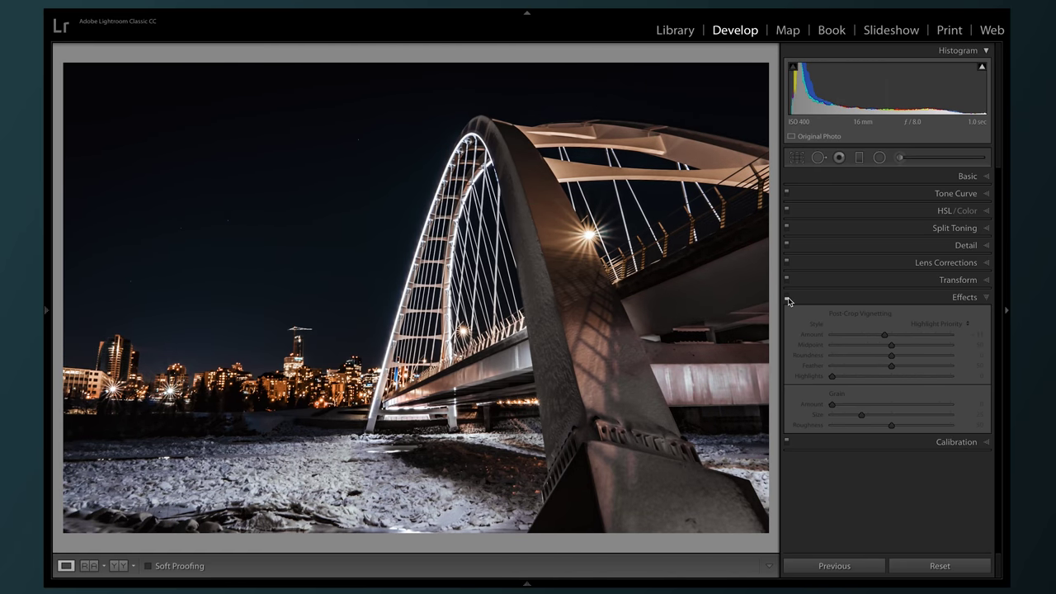
{"action": "left_click", "coordinate": [788, 297]}
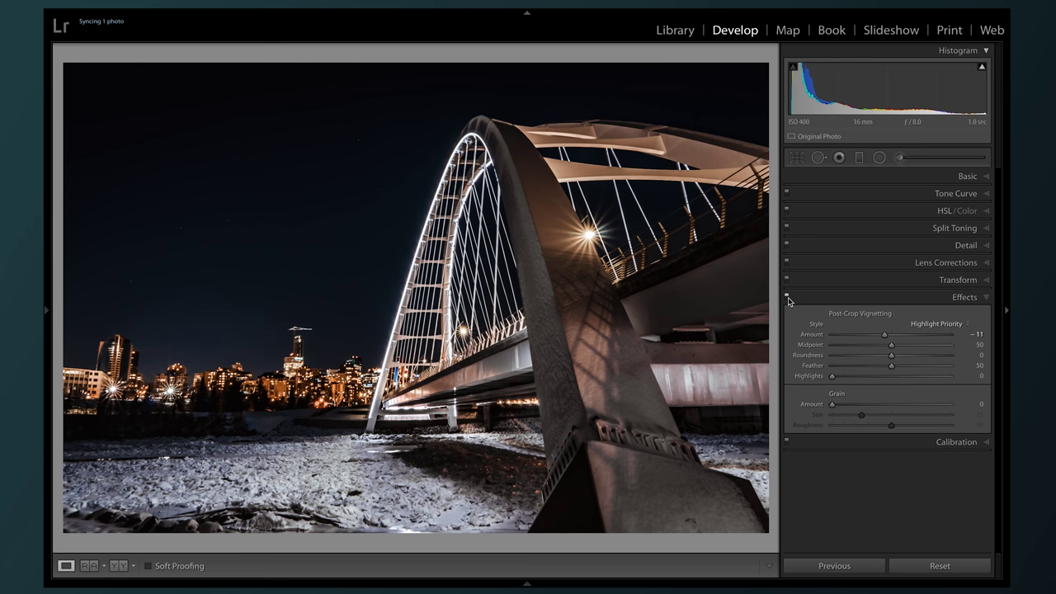
{"action": "left_click", "coordinate": [872, 299]}
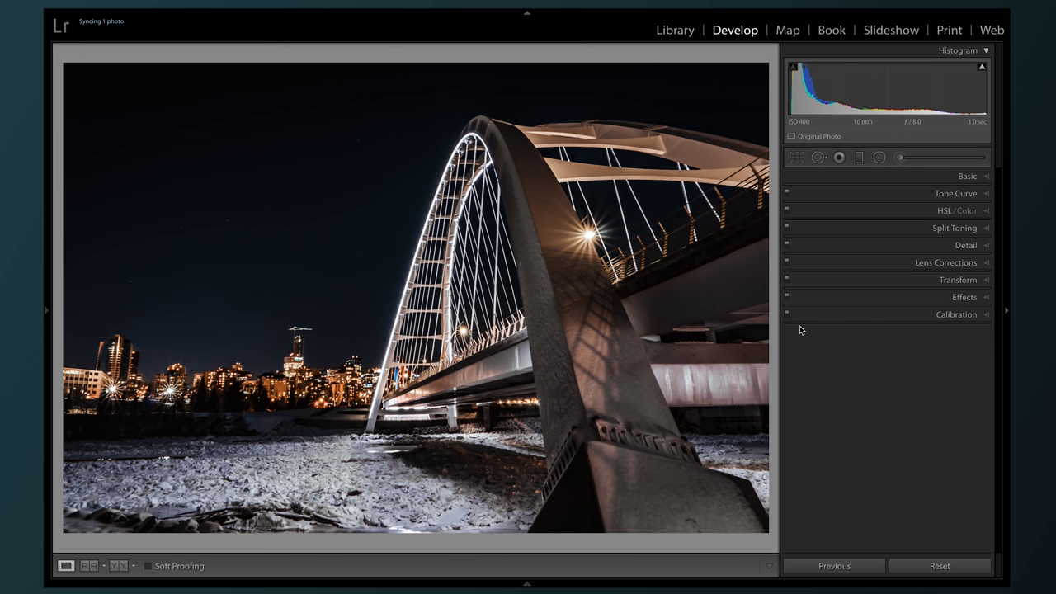
Switch to the unedited Before view of the bridge photo with backslash, then back to the edit.
{"action": "key", "text": "backslash"}
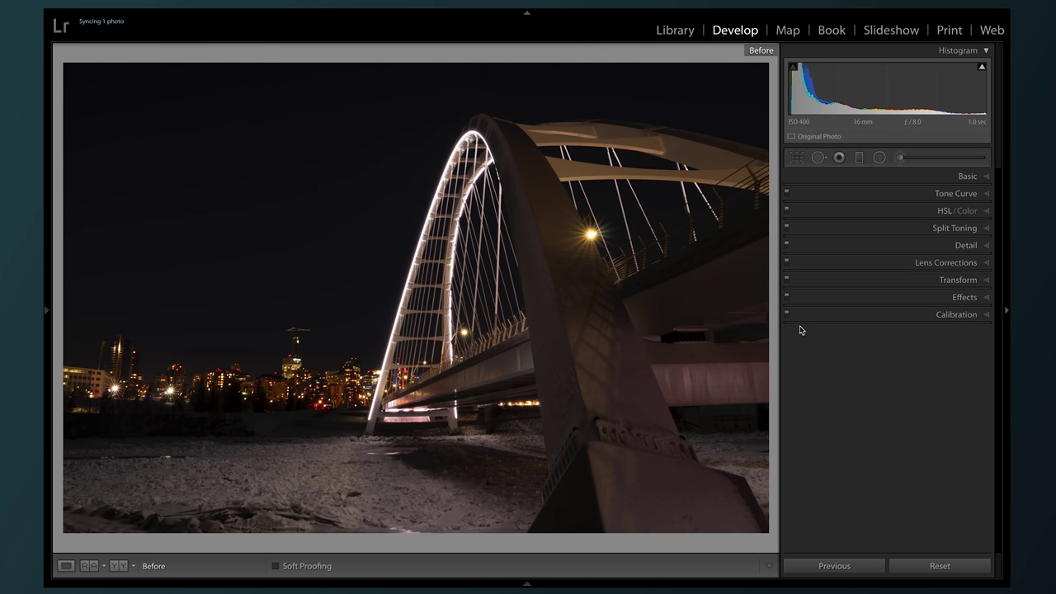
{"action": "key", "text": "backslash"}
{"action": "key", "text": "backslash"}
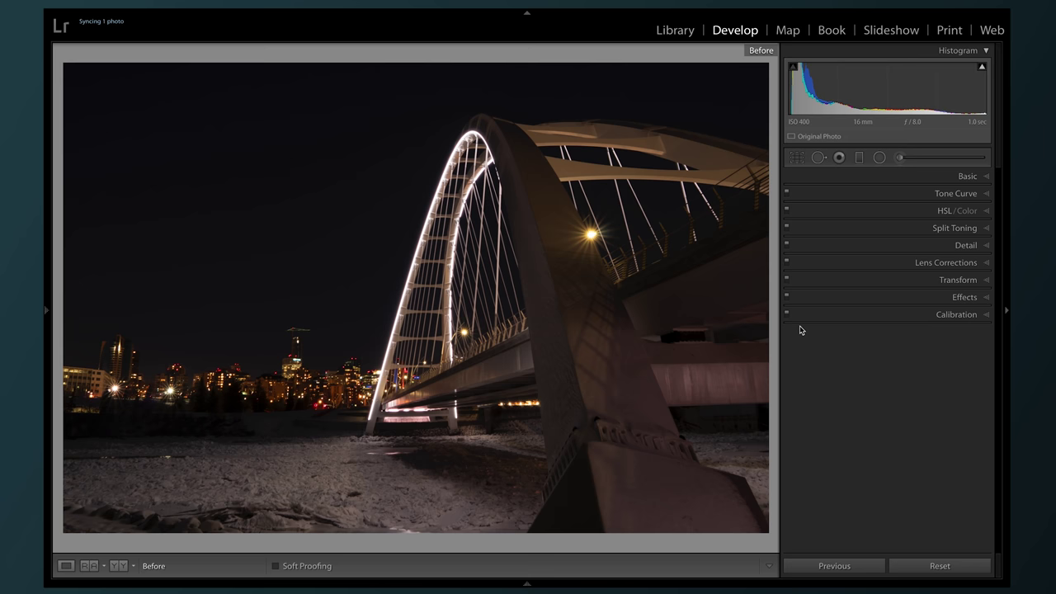